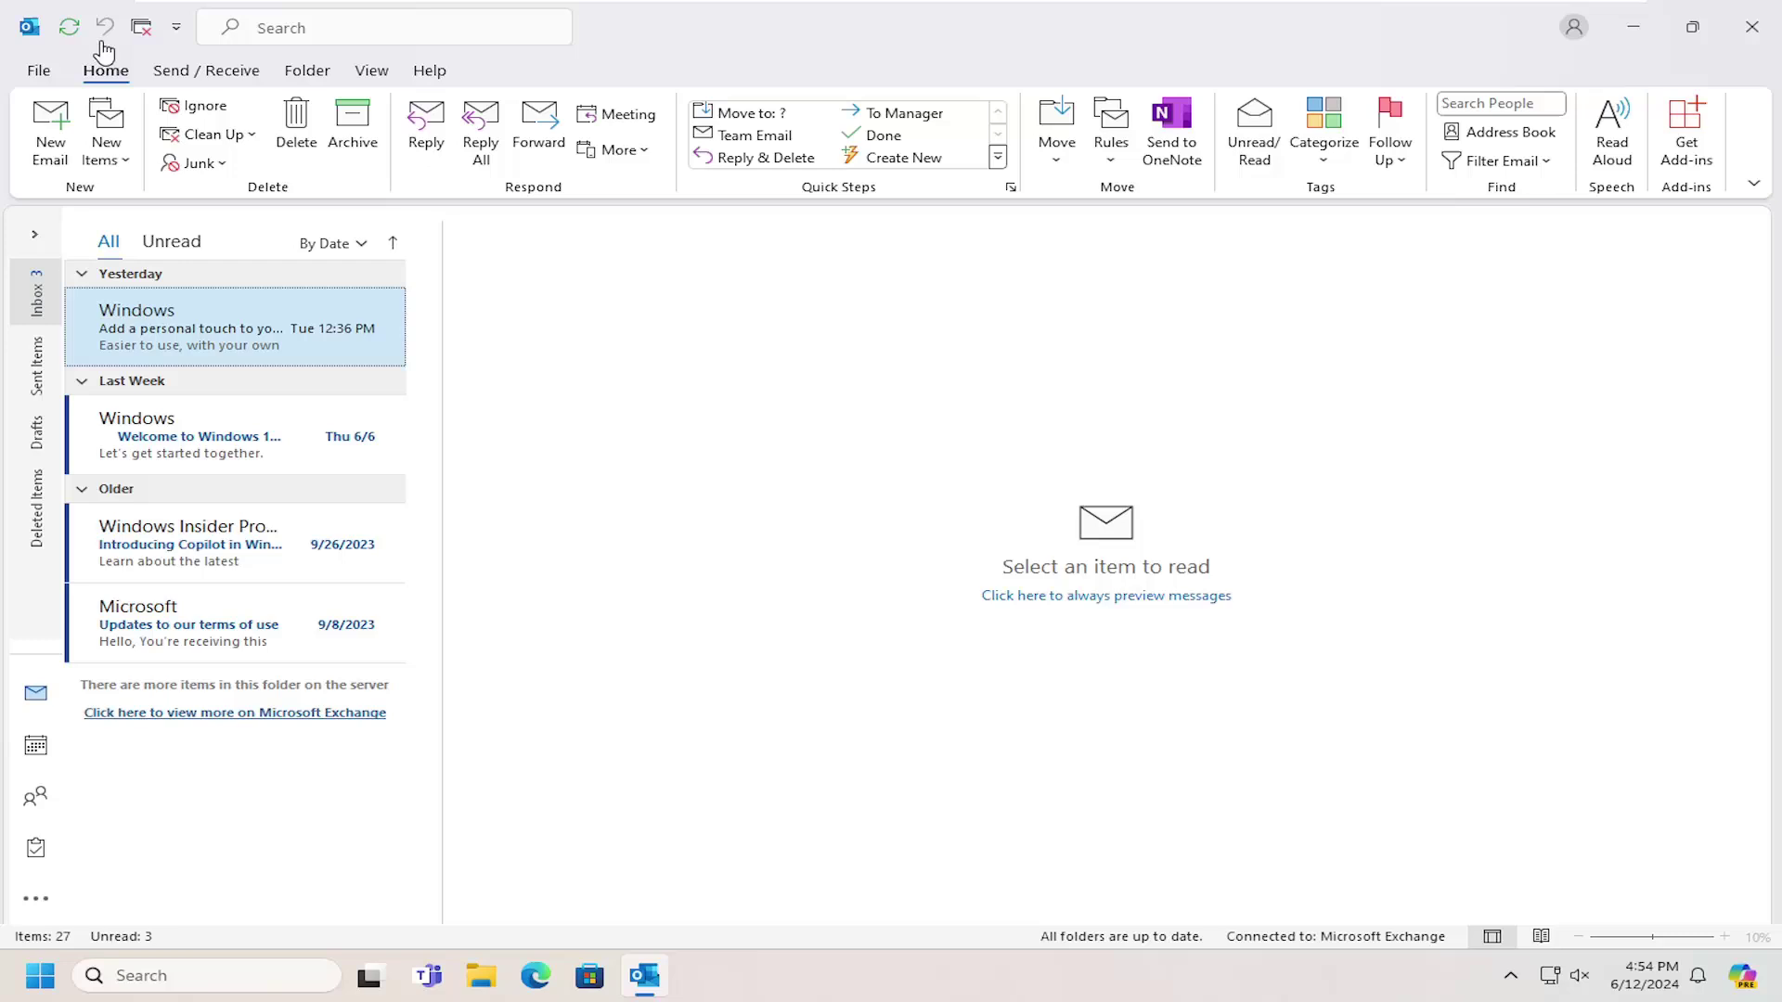
- Open the Trust Center page of Outlook Options from the File menu
left_click(39, 71)
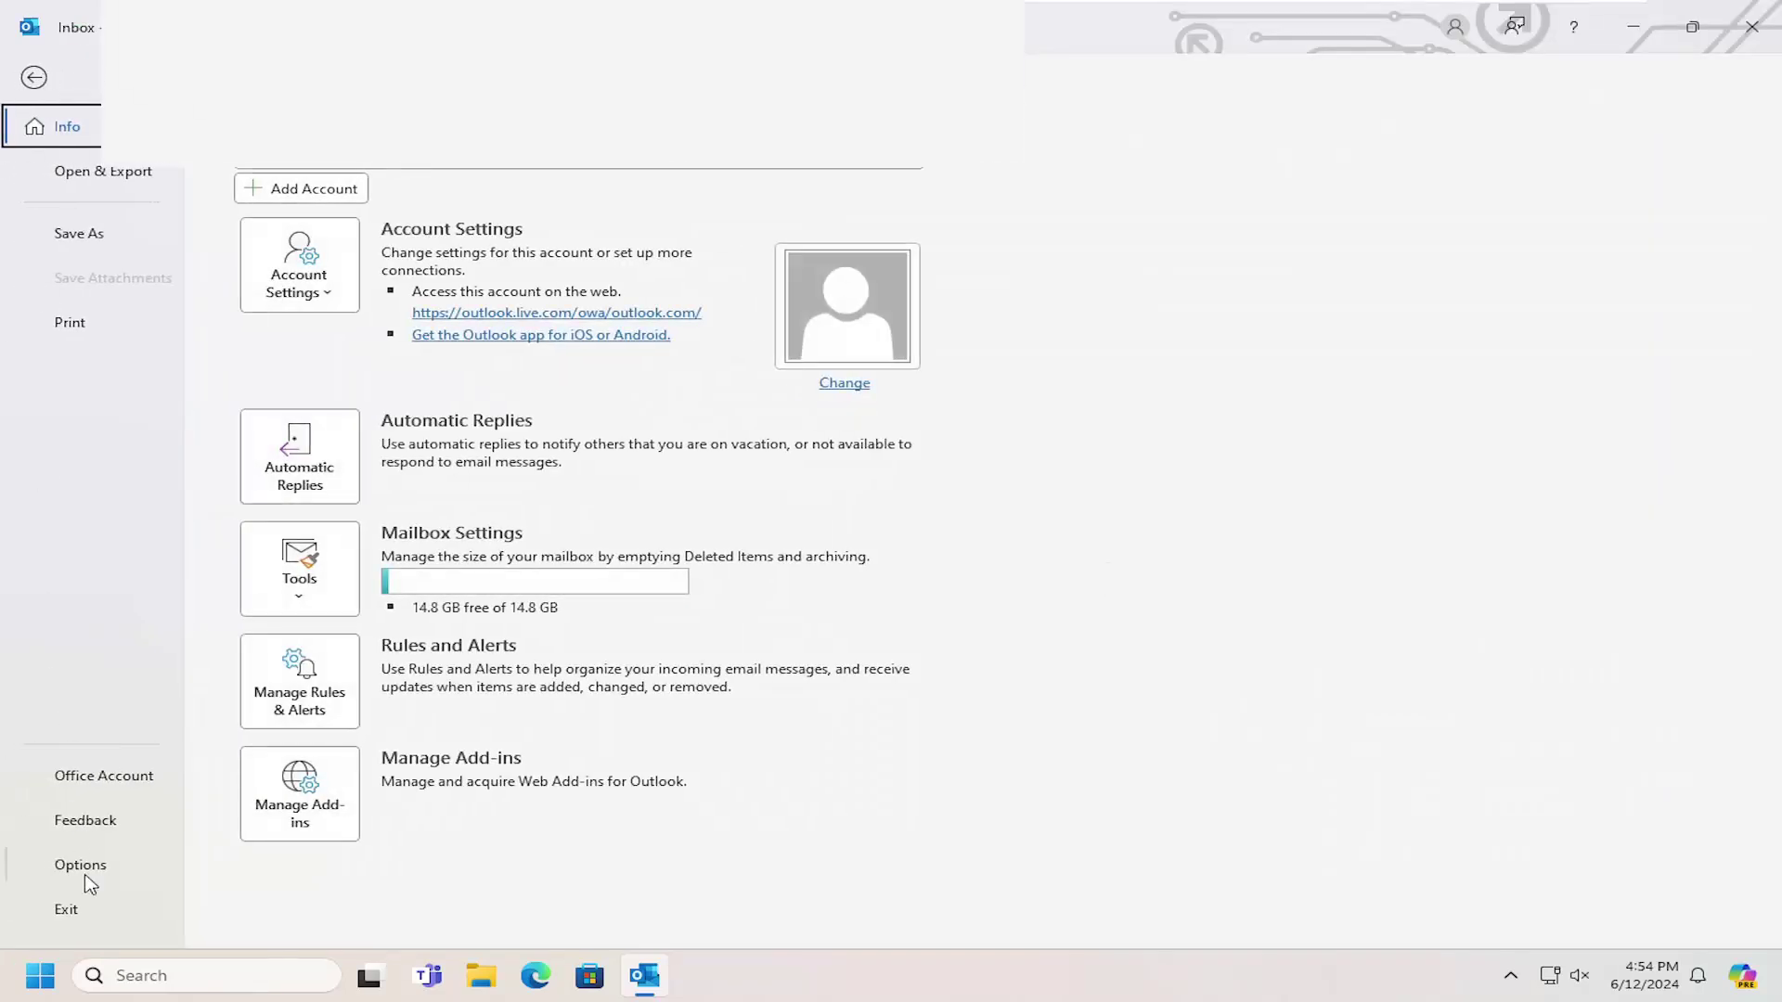
left_click(92, 865)
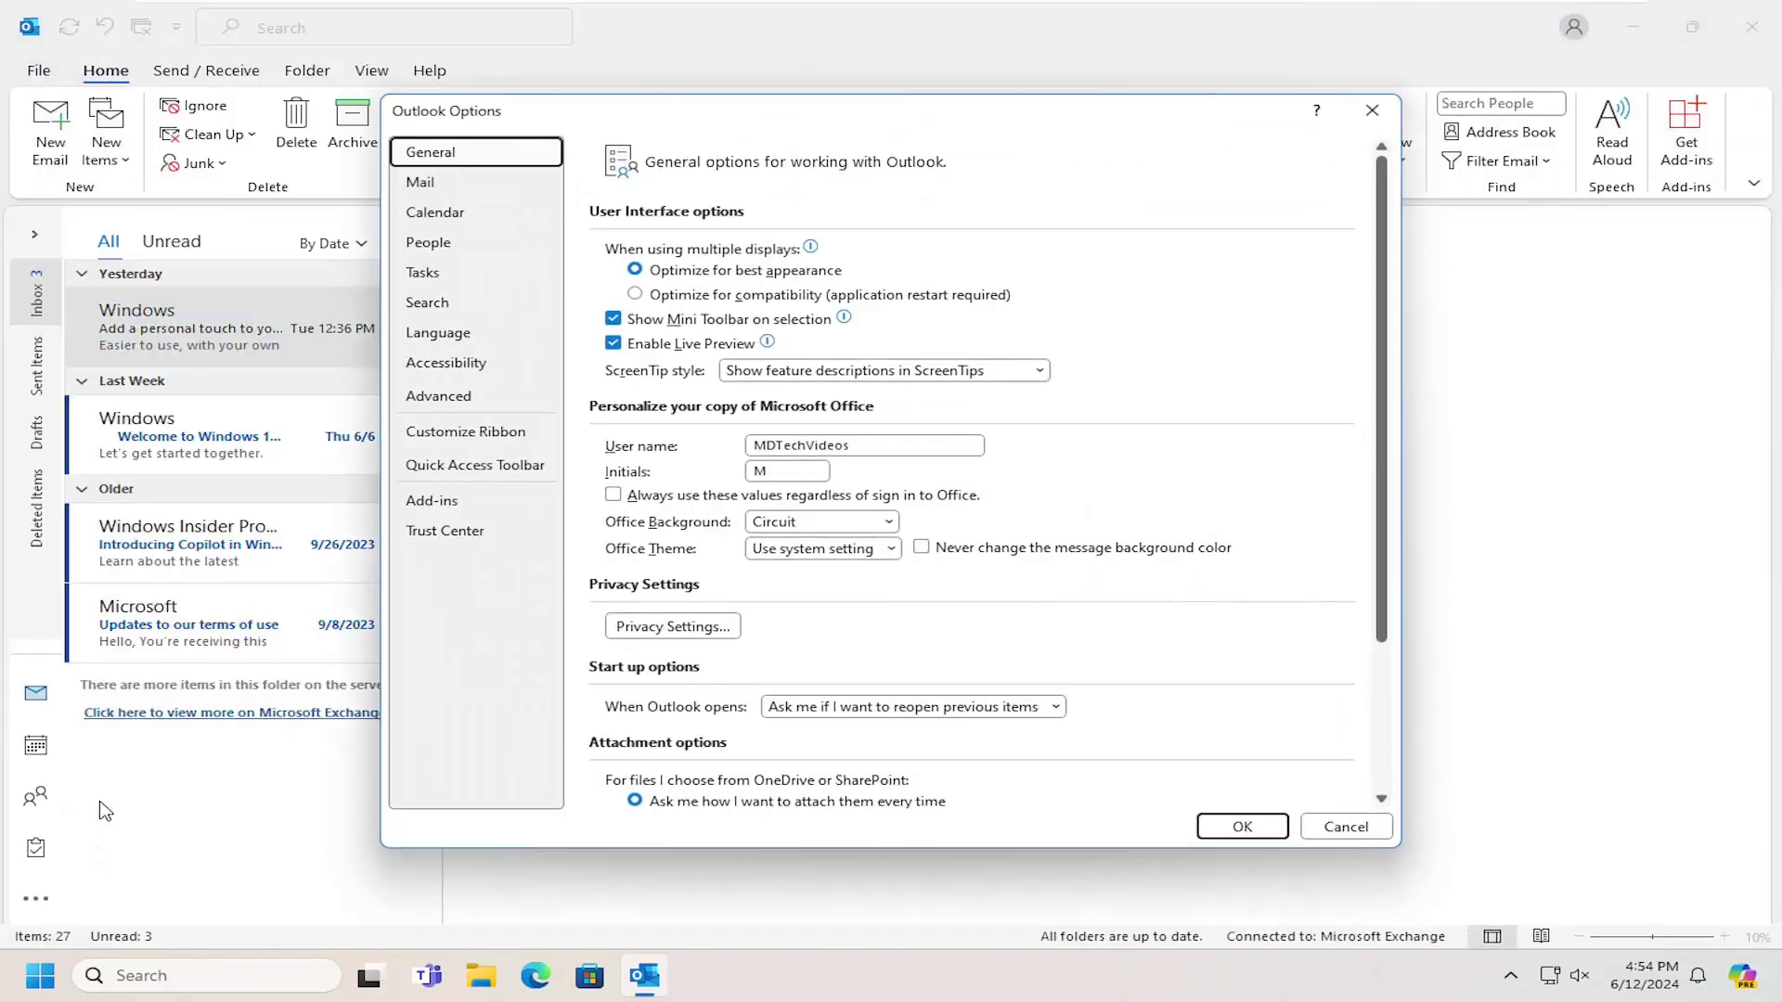
left_click(423, 540)
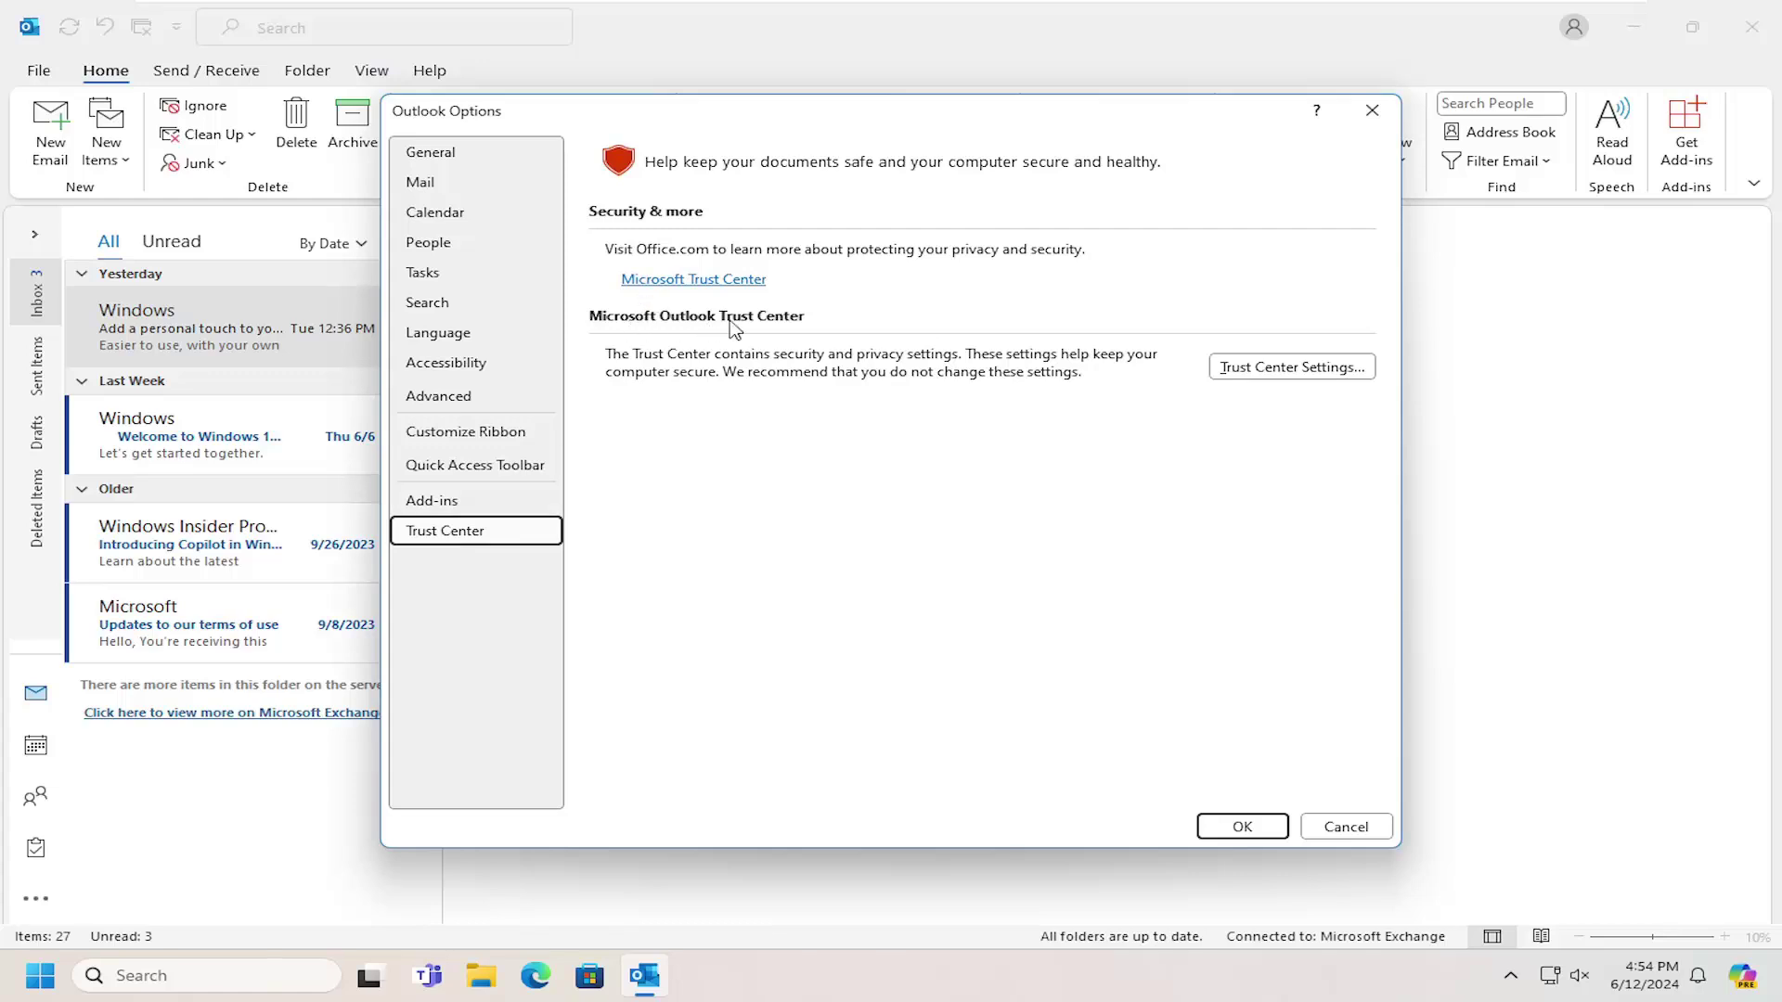
- Check 'Encrypt contents and attachments for outgoing messages' under Trust Center Email Security
left_click(1292, 368)
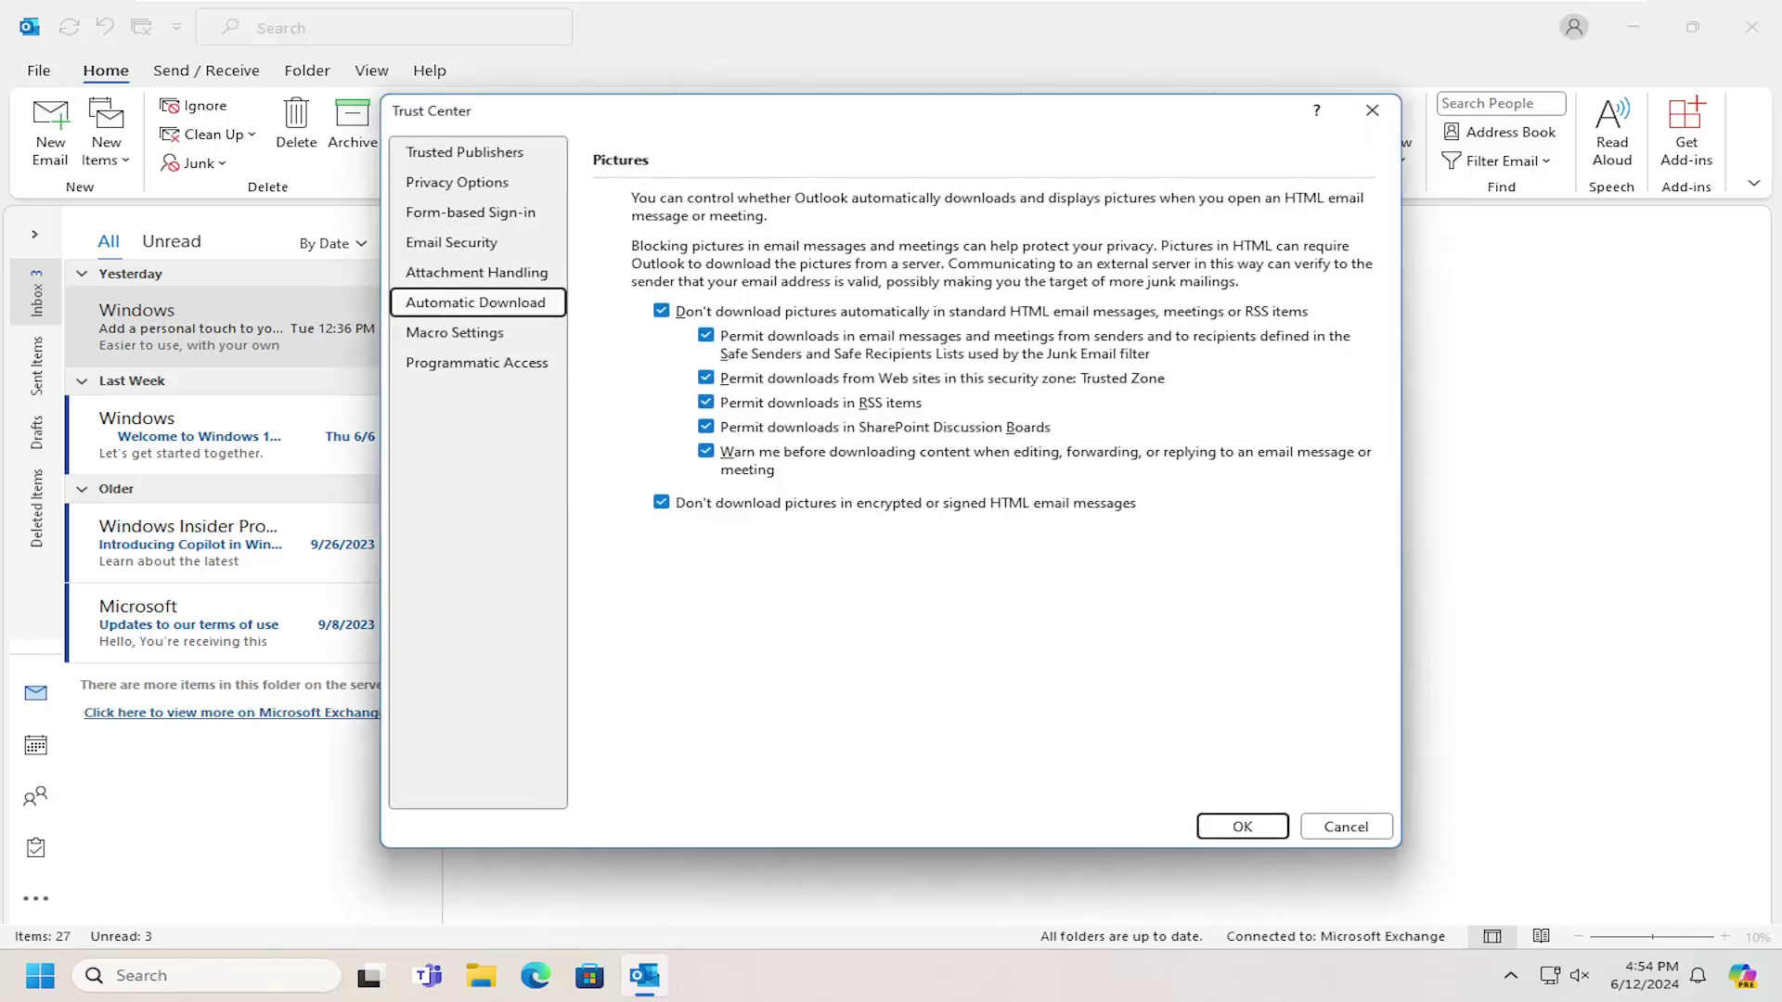
left_click(432, 248)
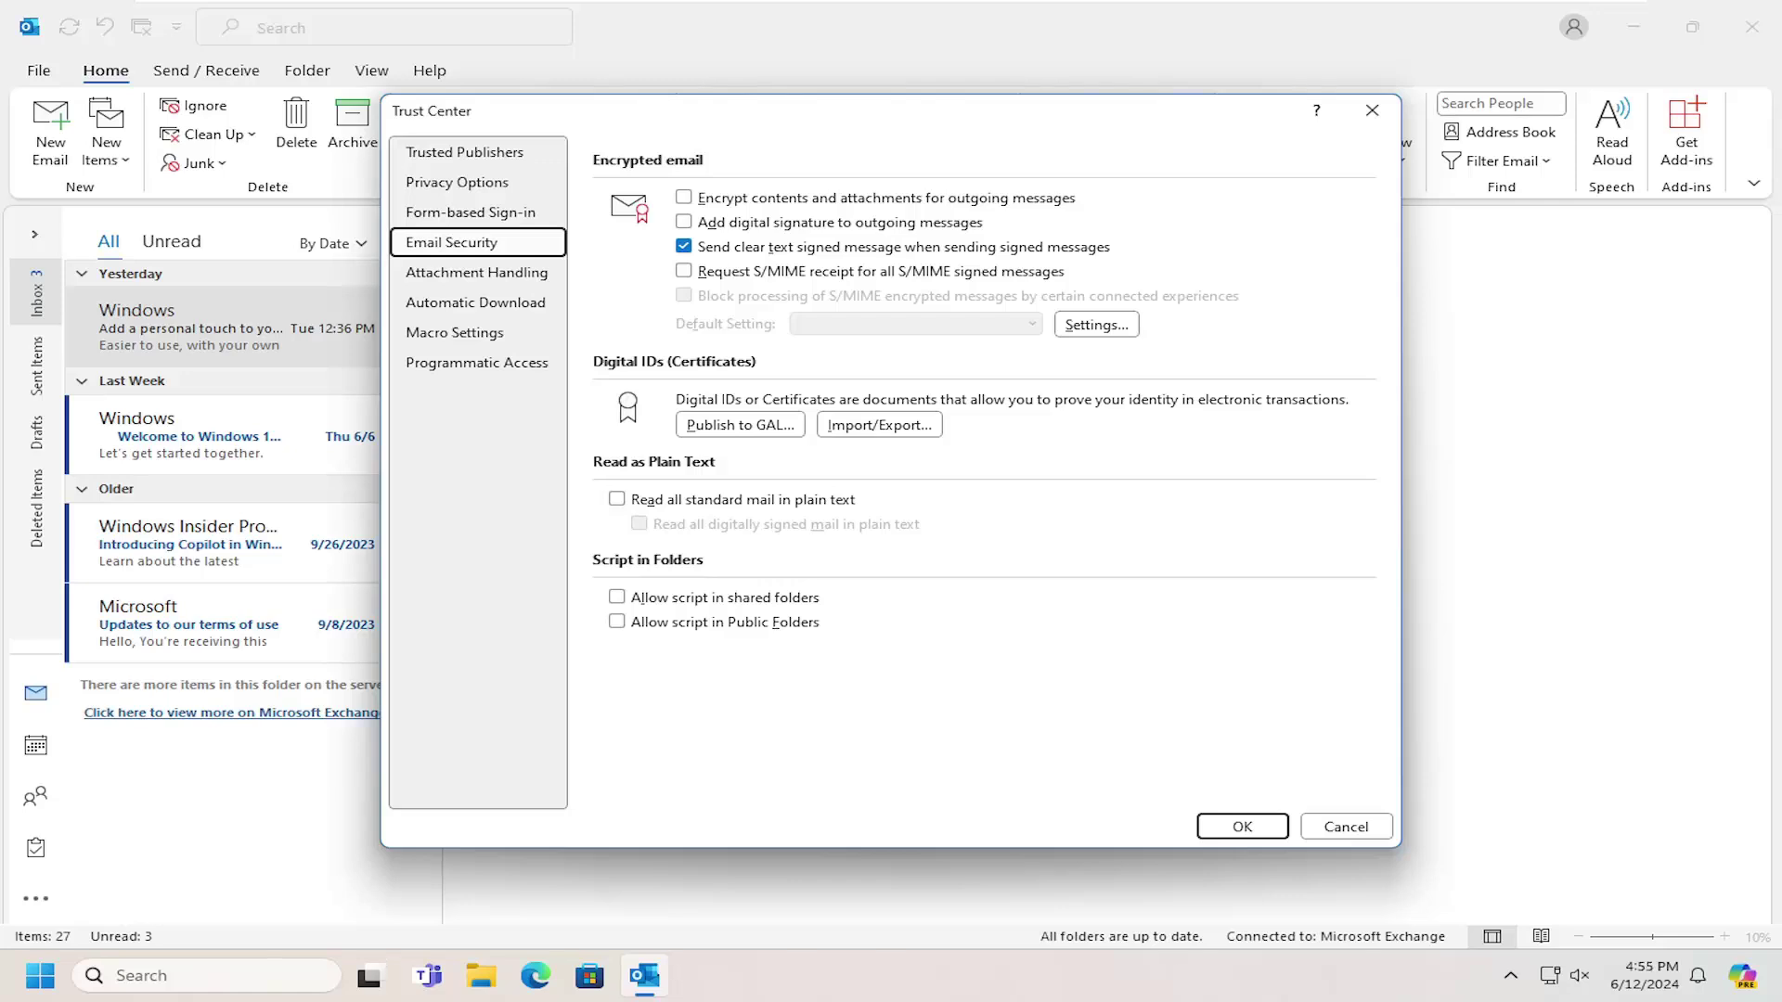
left_click(858, 202)
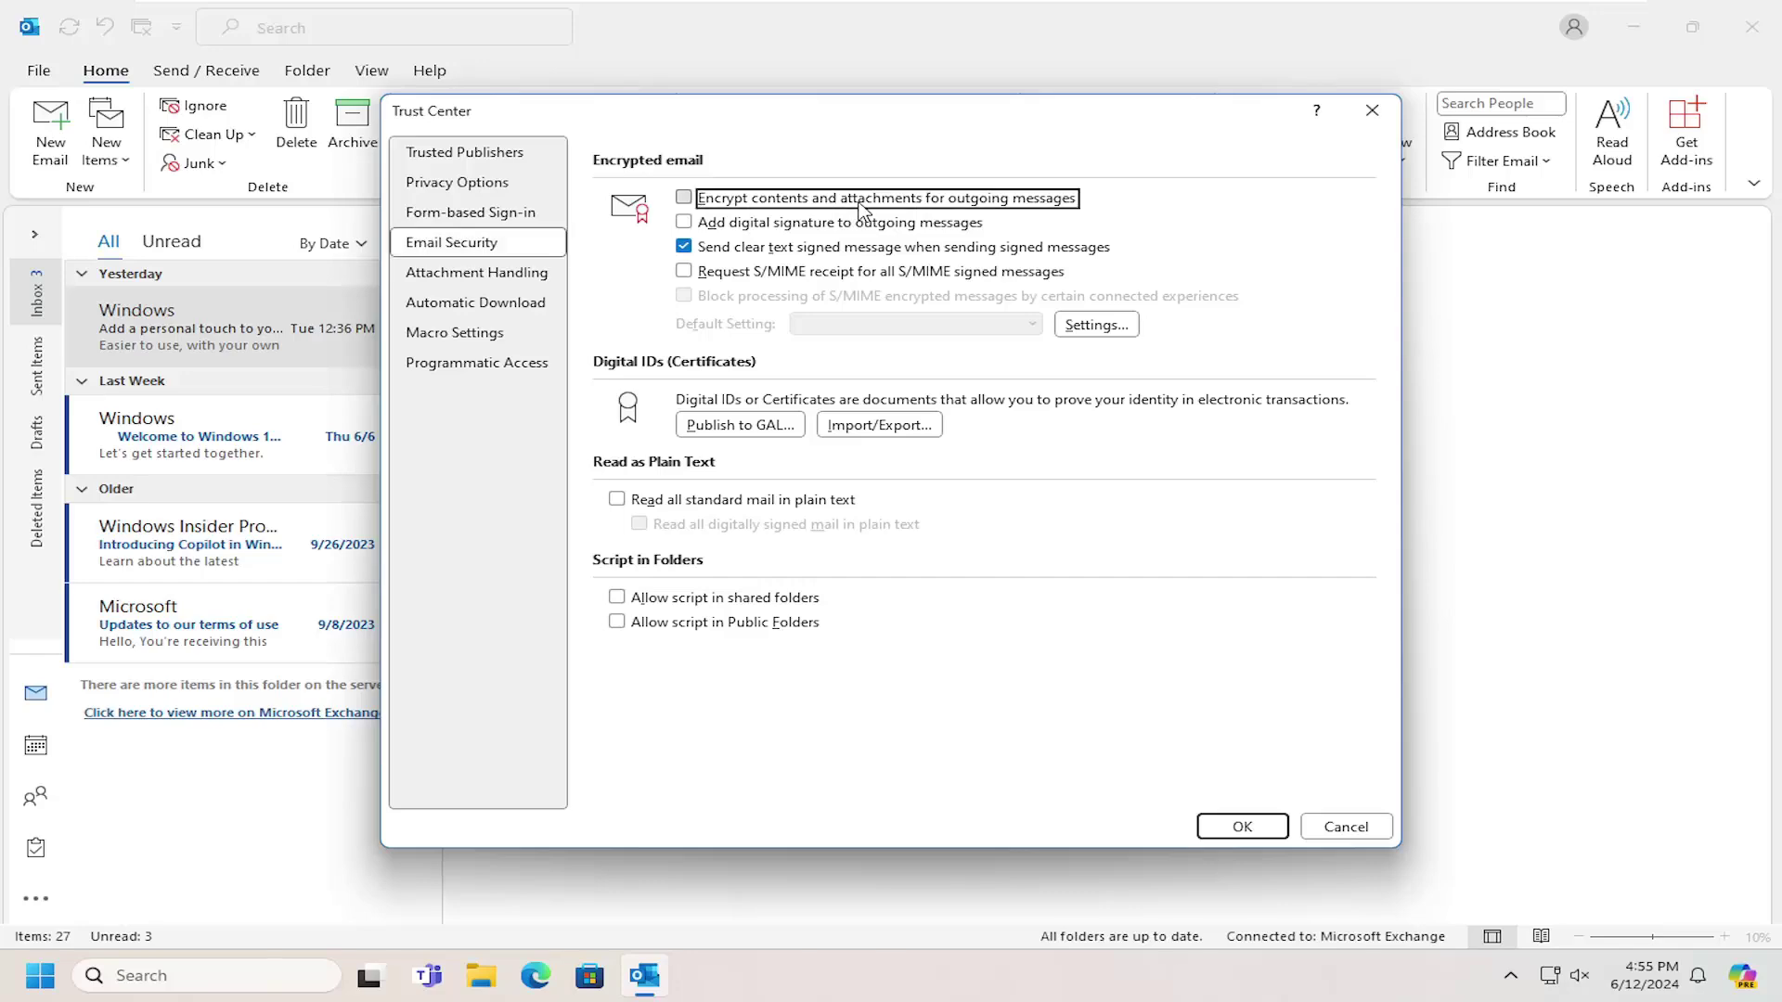
- Confirm both the Trust Center and Outlook Options dialogs with OK
left_click(1242, 827)
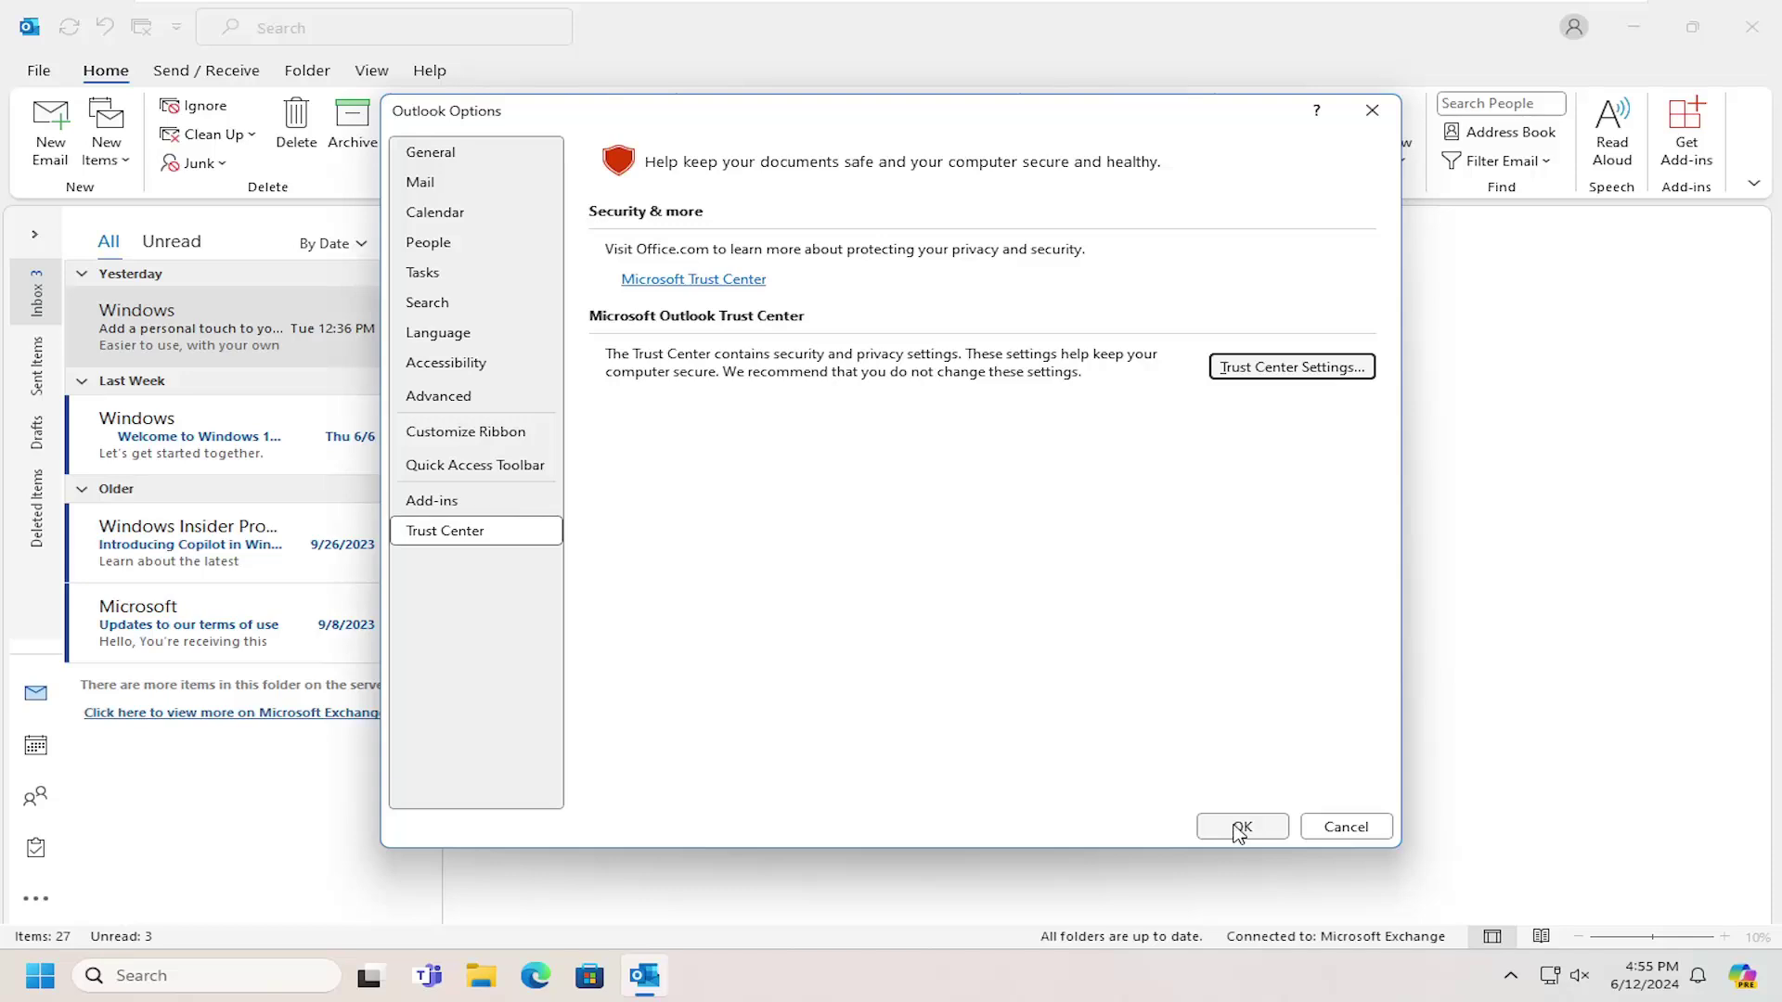
left_click(1240, 826)
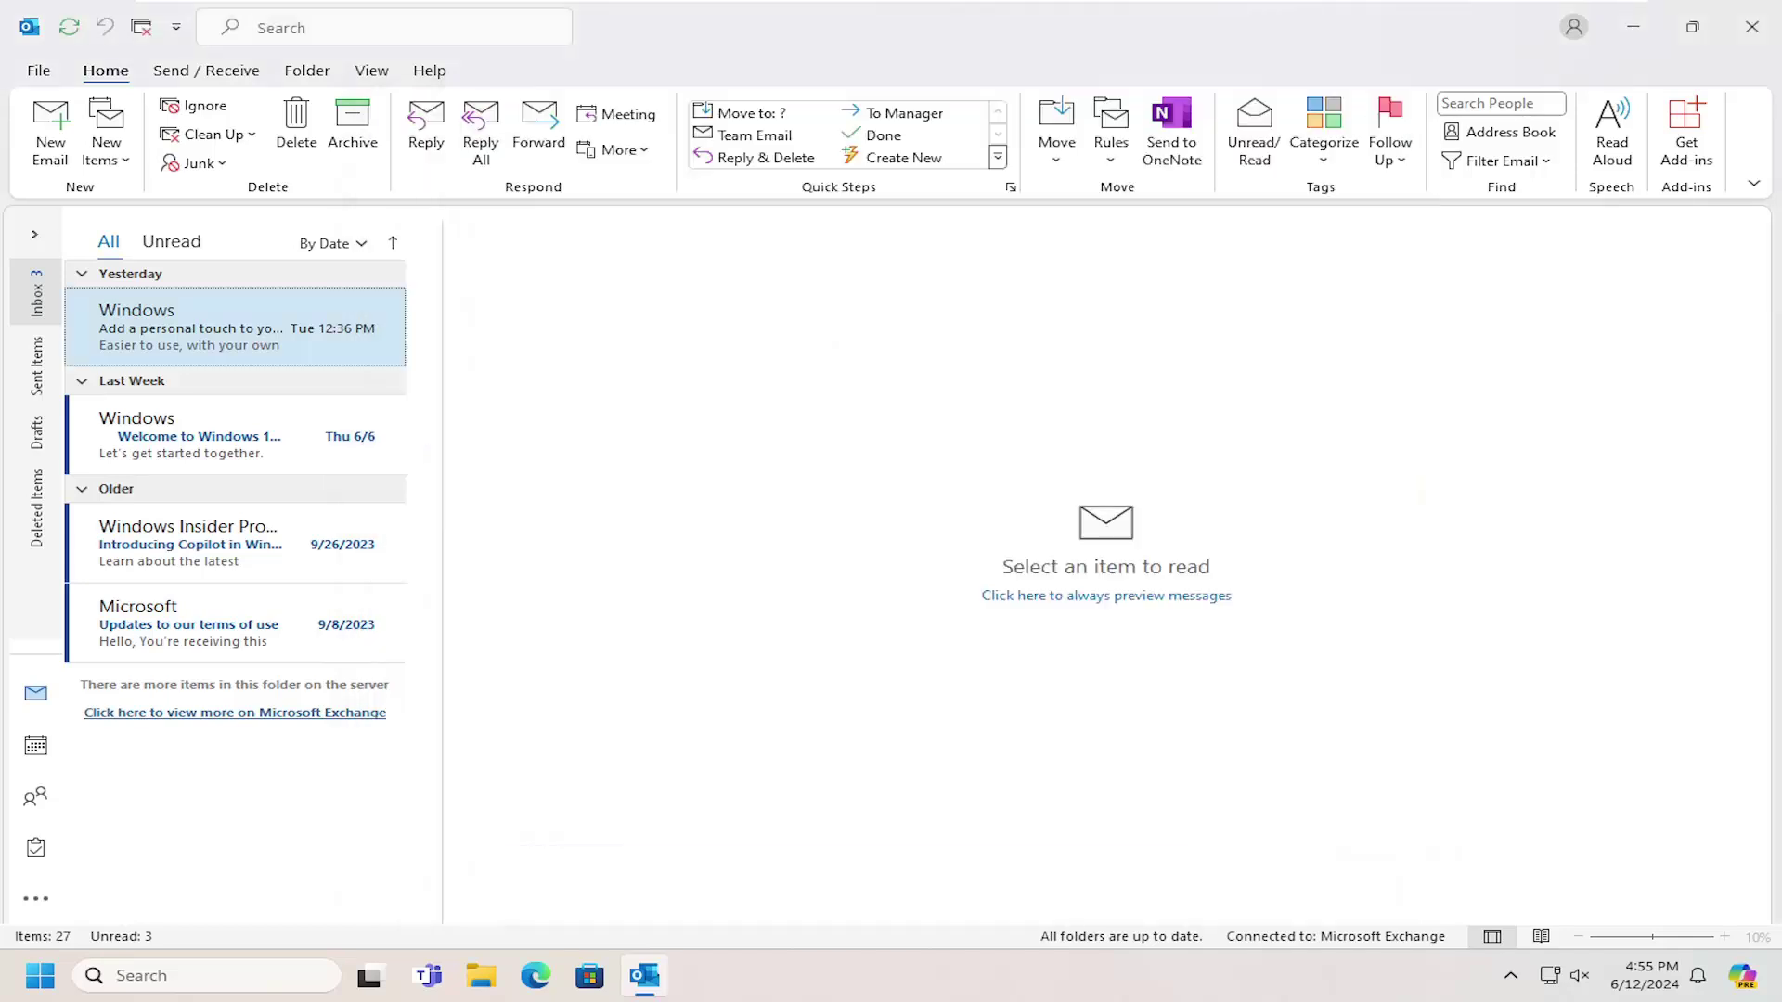